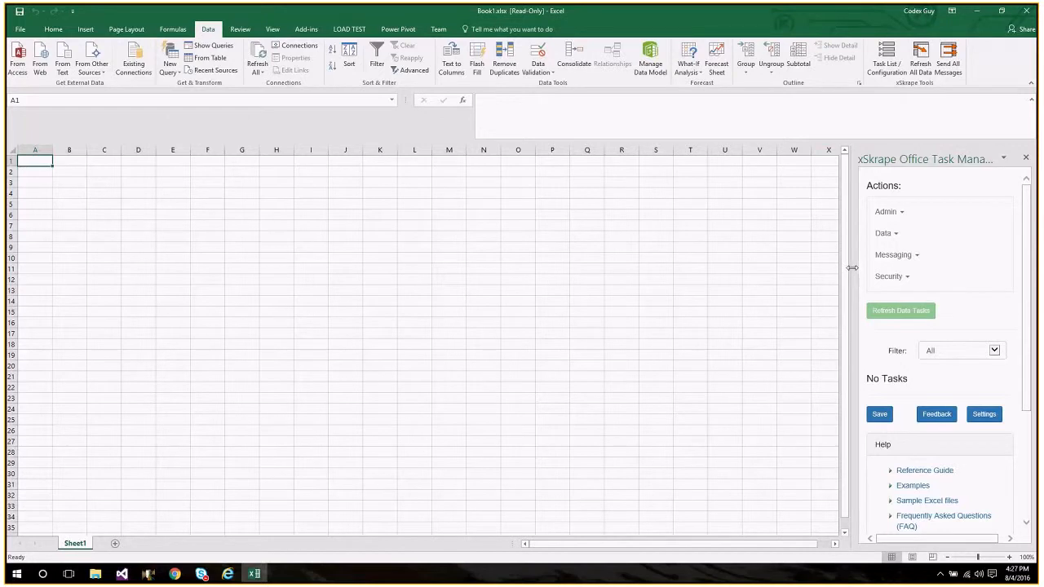
Widen the xSkrape Office Task Manager pane and add the examples to the current worksheet.
{"action": "left_click_drag", "start_coordinate": [851, 267], "coordinate": [827, 262]}
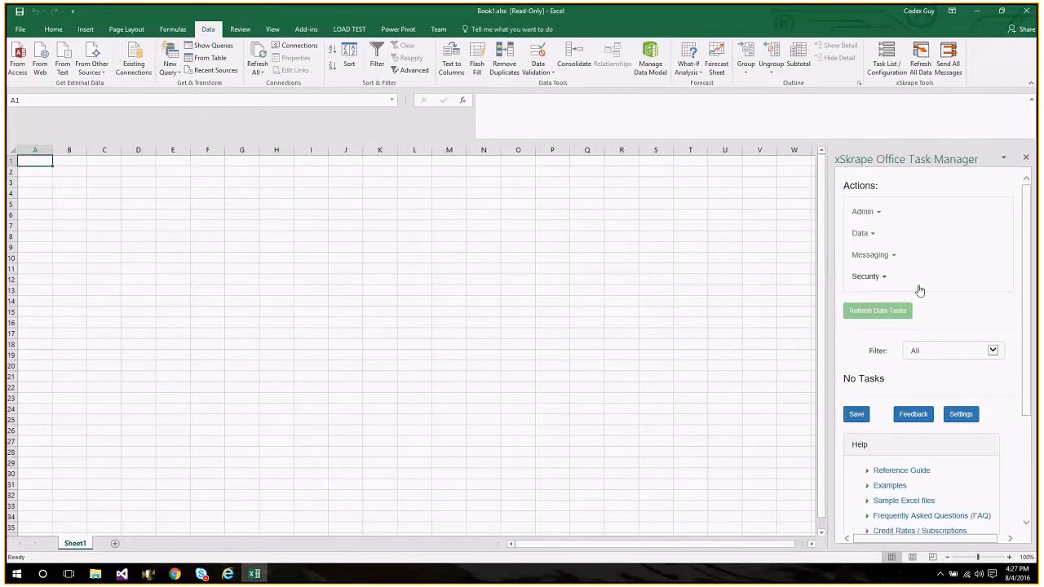
{"action": "left_click", "coordinate": [864, 212]}
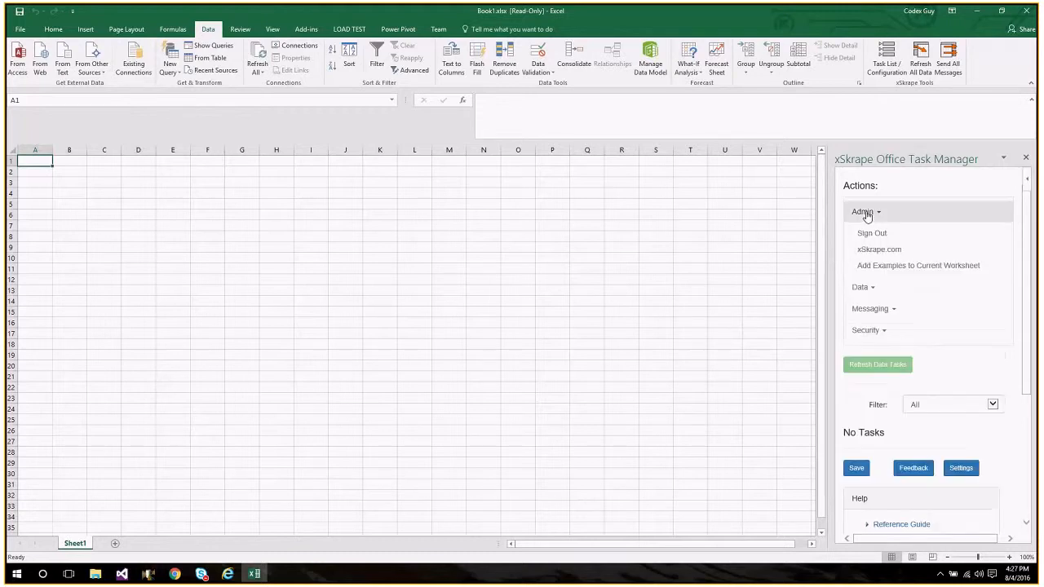
{"action": "left_click", "coordinate": [902, 267]}
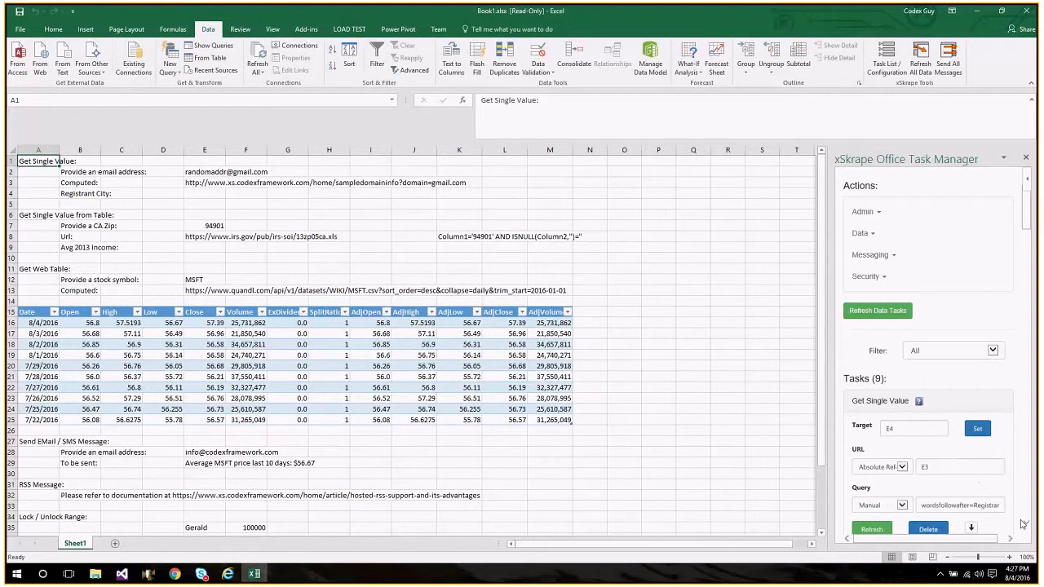
Examine the Get Single Value example's email address and computed URL cells, and switch to Chrome to view the matching domain registry page.
{"action": "scroll", "coordinate": [1024, 524], "scroll_direction": "down", "scroll_amount": 3}
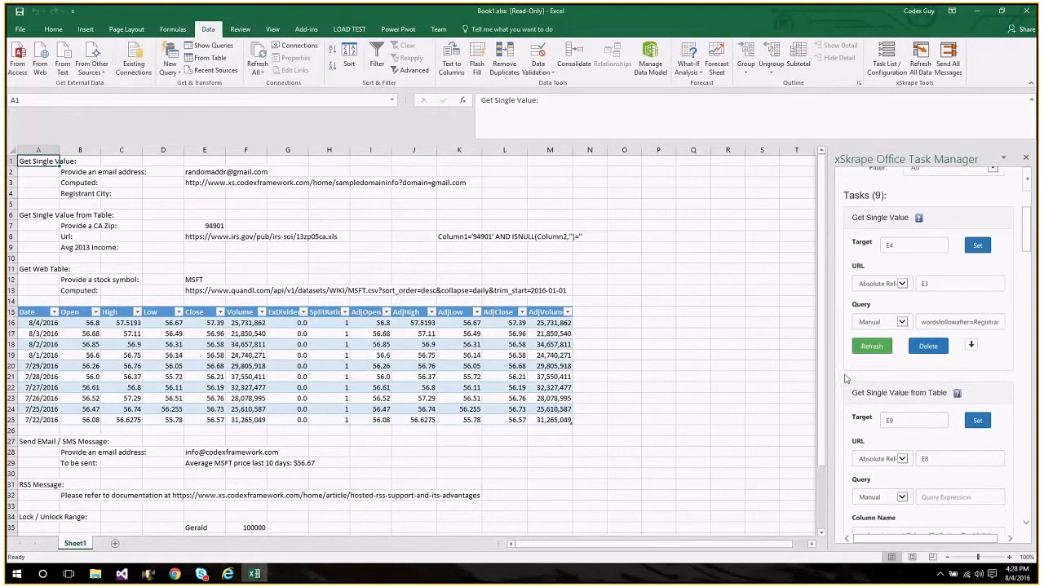
{"action": "left_click", "coordinate": [205, 173]}
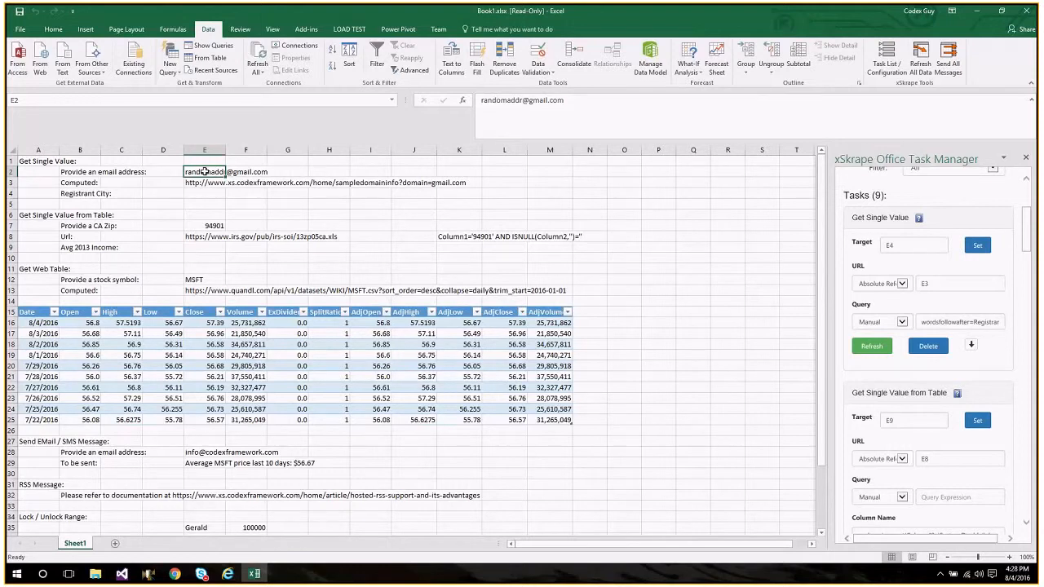
{"action": "key", "text": "Down"}
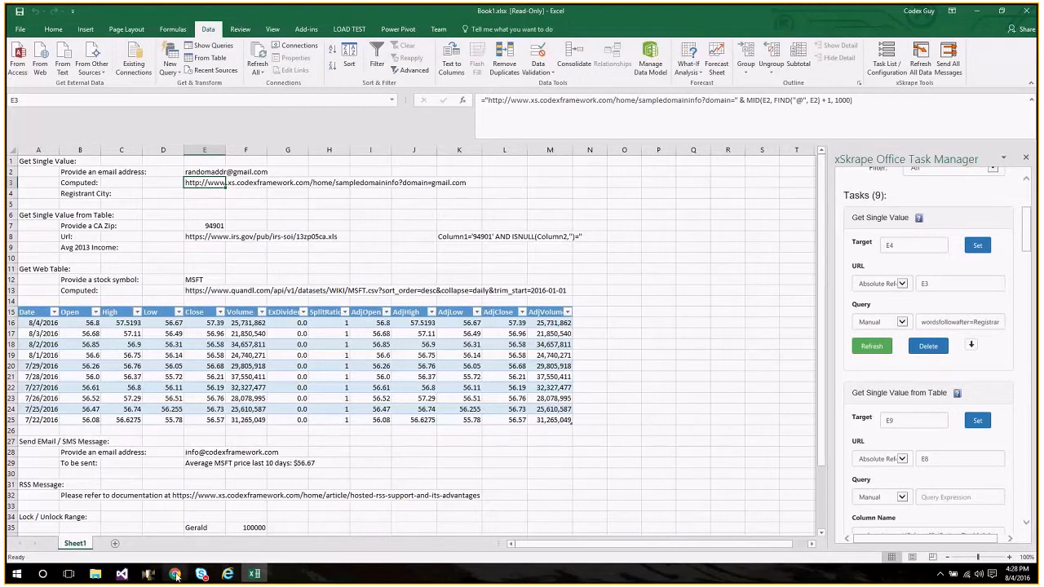
{"action": "mouse_move", "coordinate": [176, 575]}
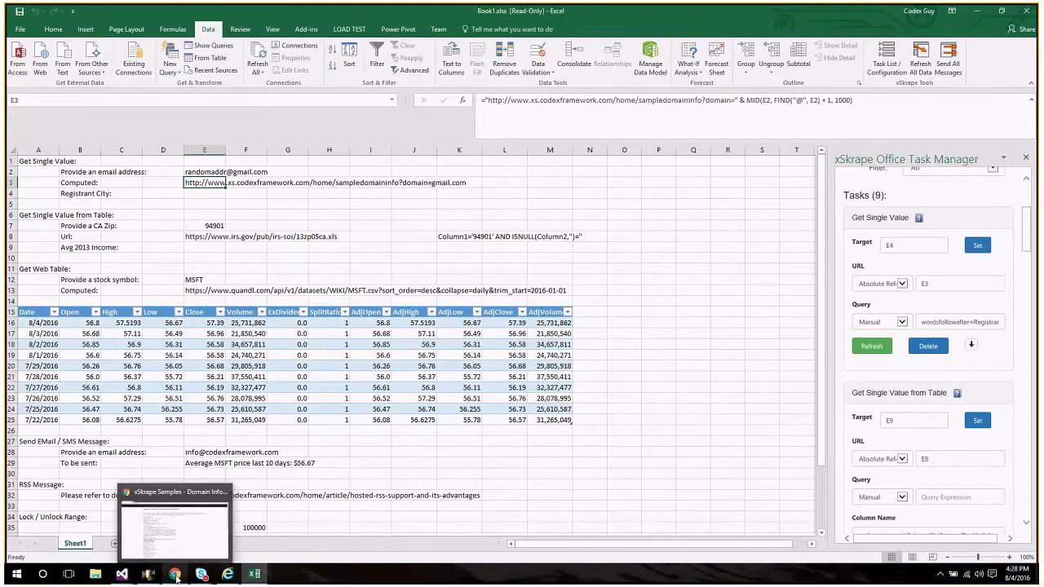
{"action": "left_click", "coordinate": [176, 576]}
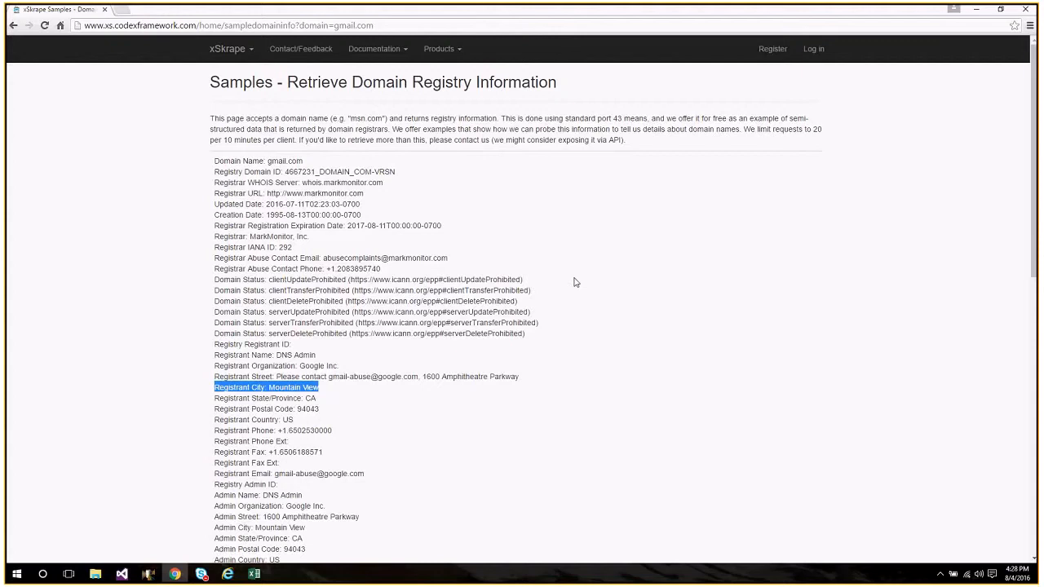
Switch back to Excel and refresh the Get Single Value task to fetch the registrant city into cell E4.
{"action": "left_click", "coordinate": [254, 574]}
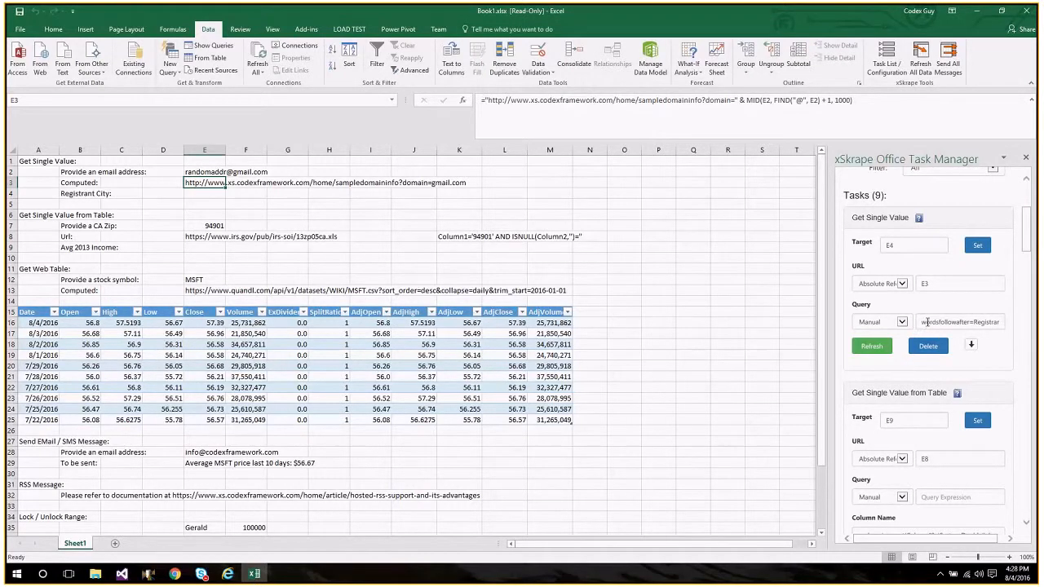
{"action": "left_click_drag", "start_coordinate": [927, 322], "coordinate": [882, 324]}
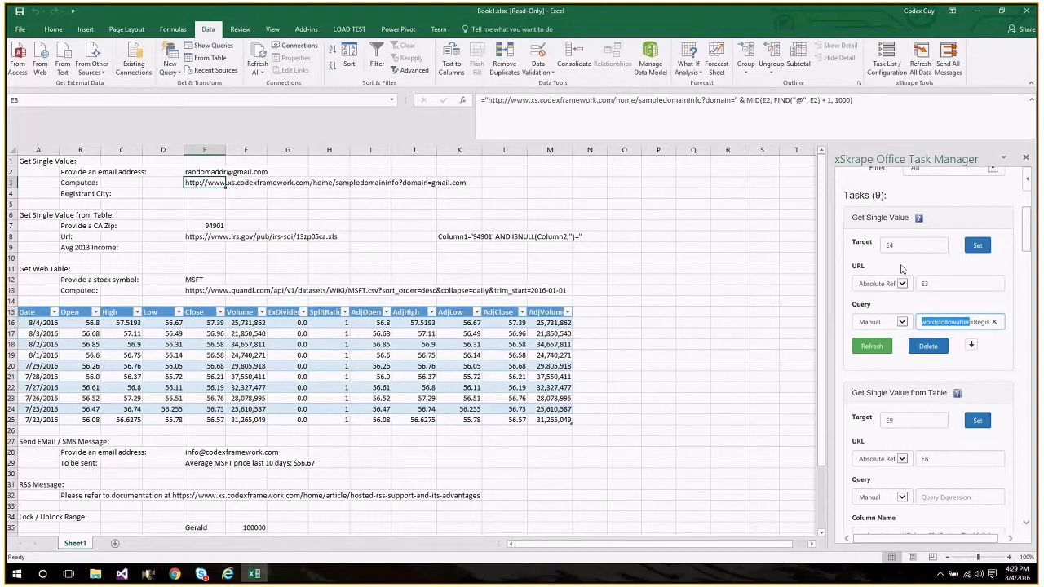
{"action": "left_click", "coordinate": [875, 345]}
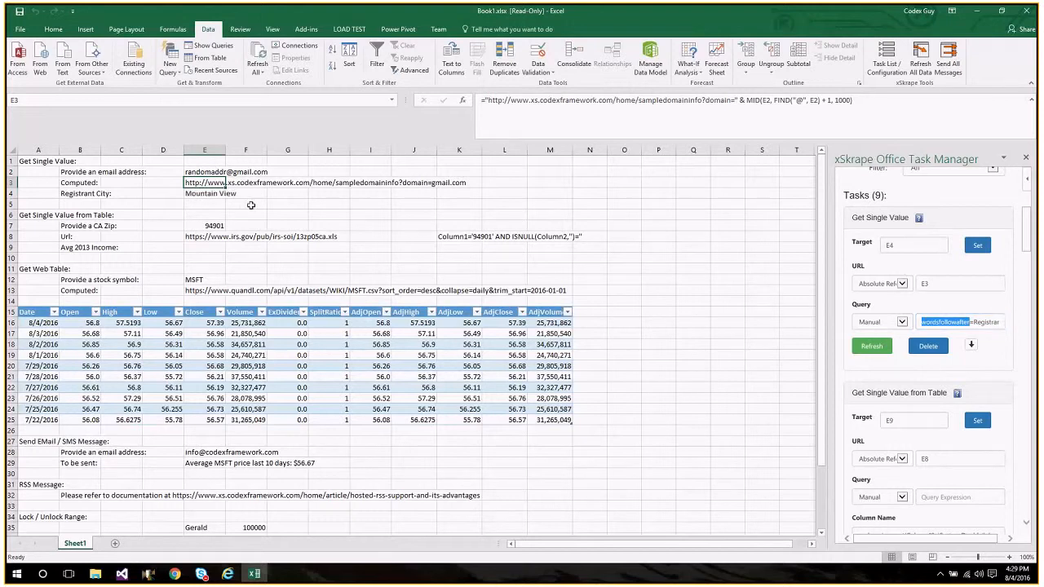
{"action": "left_click", "coordinate": [210, 194]}
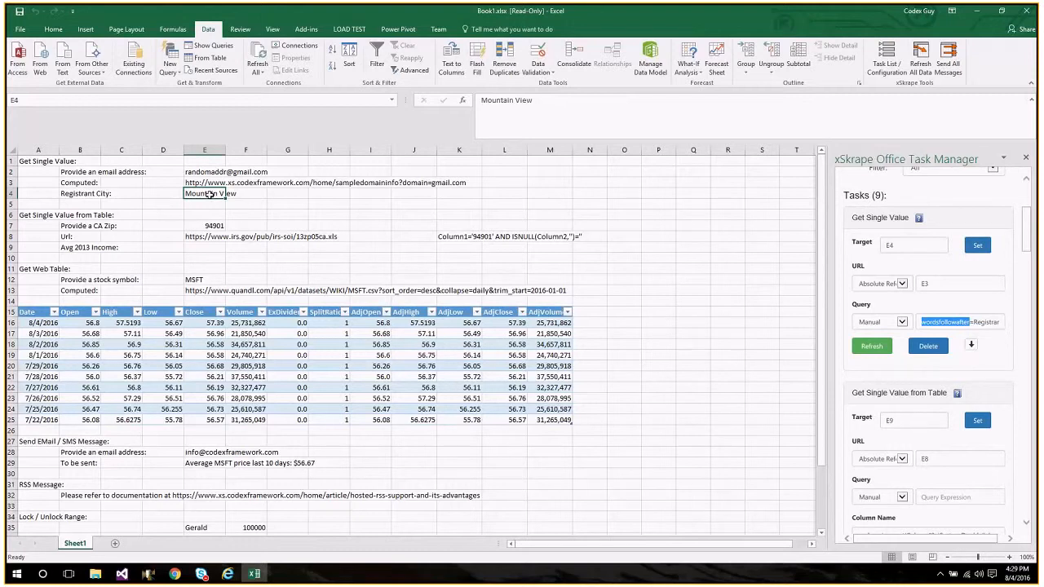
Examine the URL cells E8 and E13, the remaining worksheet examples, and their task definitions down to the EMail / SMS Alert.
{"action": "left_click", "coordinate": [199, 236]}
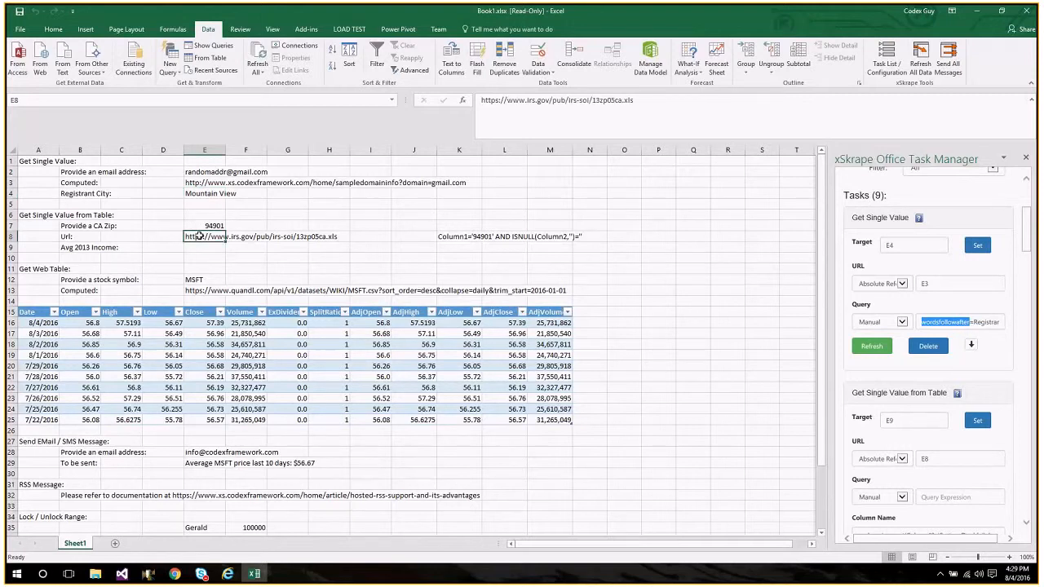
{"action": "left_click", "coordinate": [189, 292]}
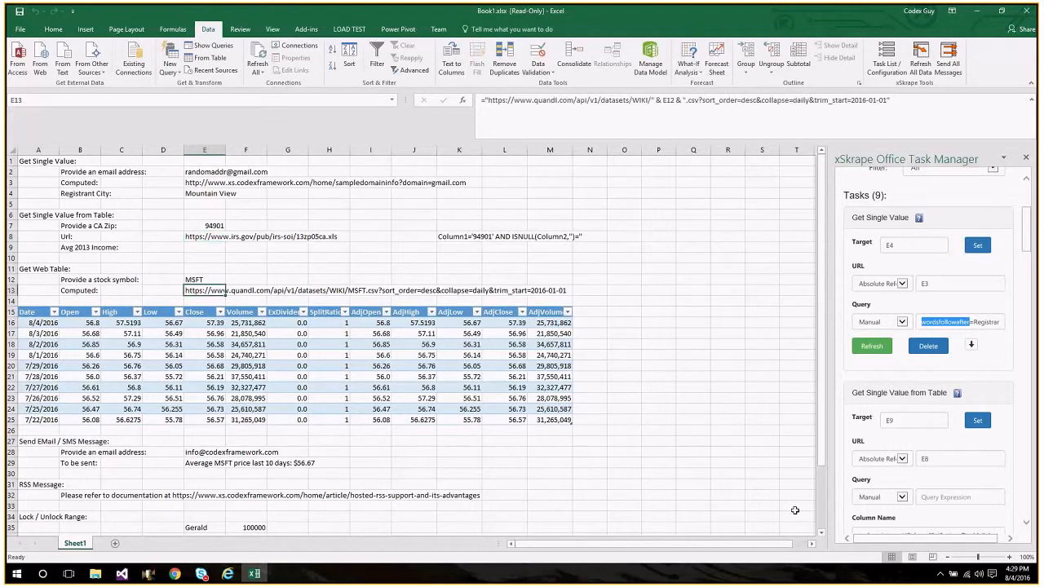
{"action": "left_click", "coordinate": [821, 536]}
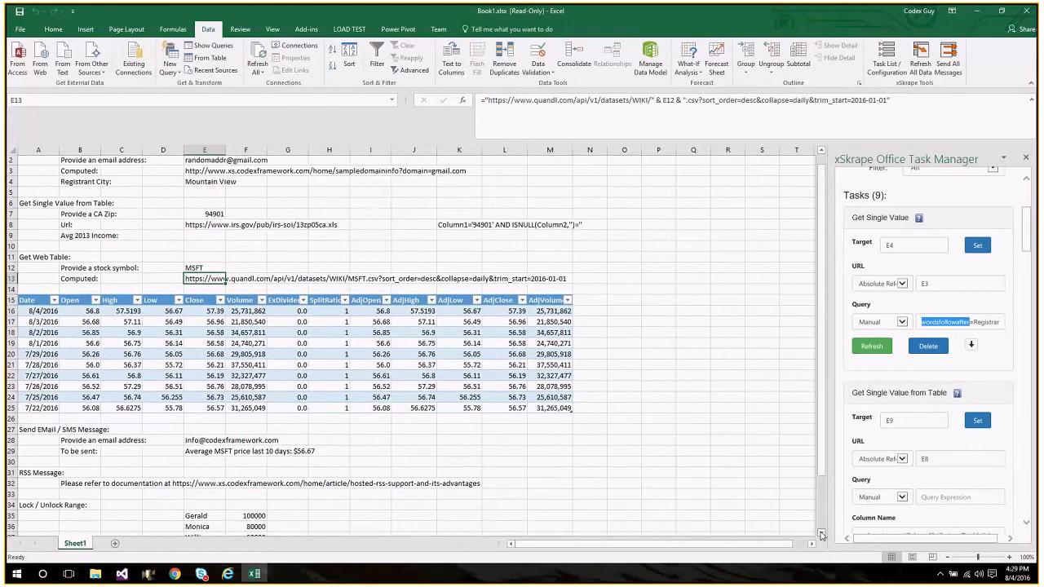
{"action": "scroll", "coordinate": [822, 535], "scroll_direction": "down", "scroll_amount": 2}
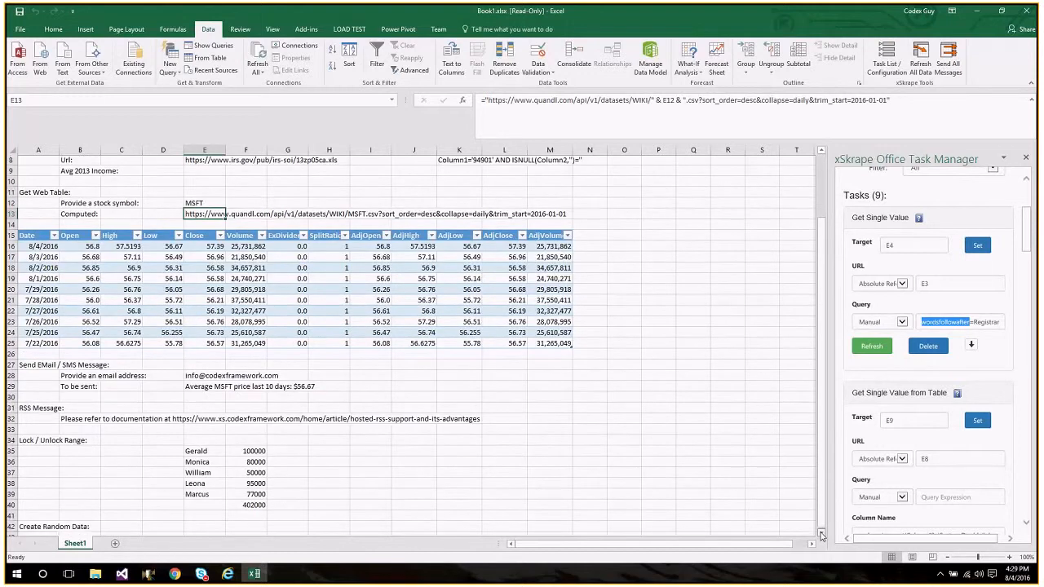
{"action": "scroll", "coordinate": [821, 536], "scroll_direction": "down", "scroll_amount": 1}
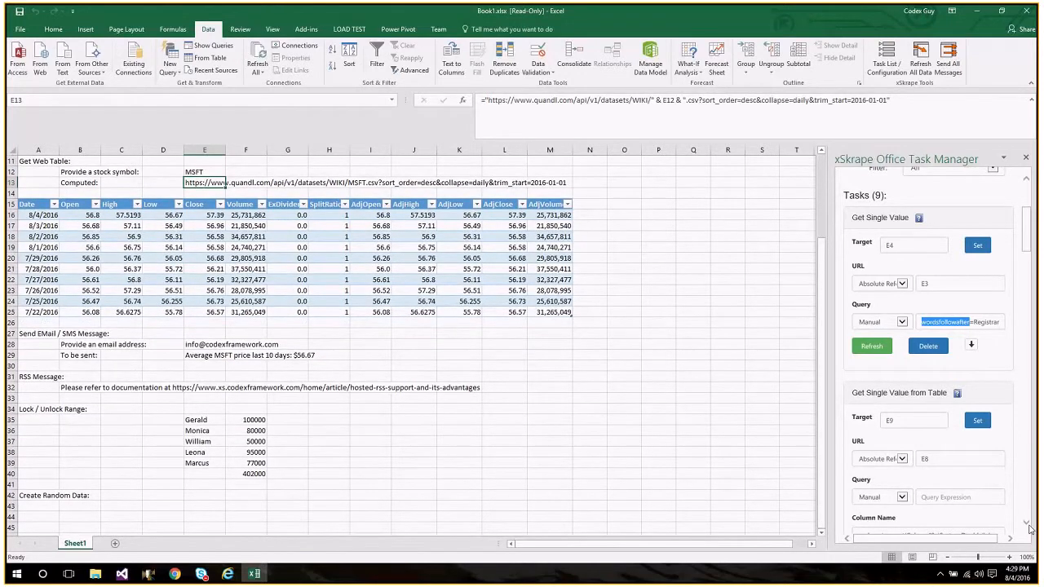
{"action": "scroll", "coordinate": [1028, 527], "scroll_direction": "down", "scroll_amount": 5}
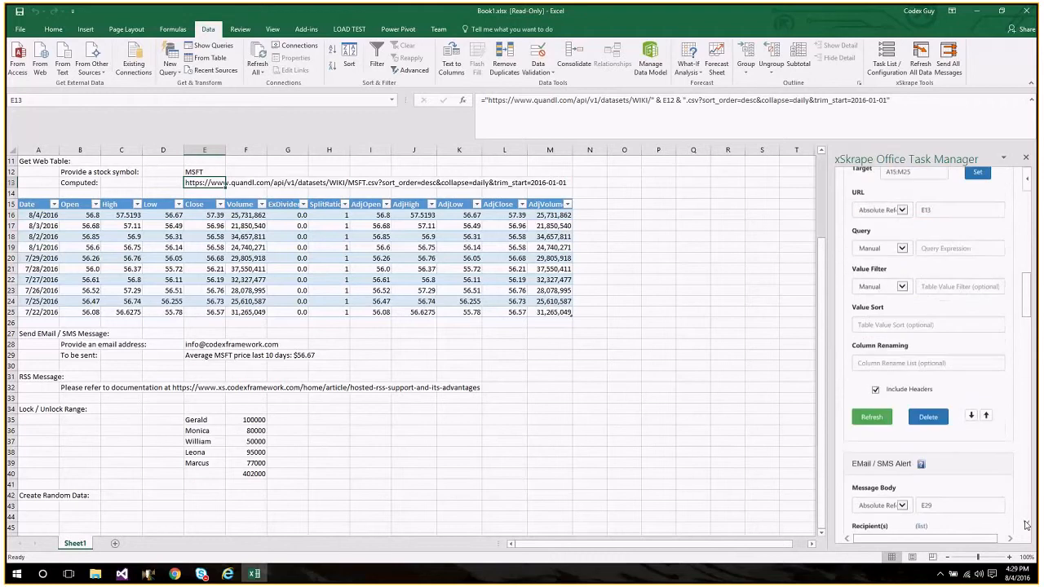
{"action": "scroll", "coordinate": [1026, 526], "scroll_direction": "down", "scroll_amount": 3}
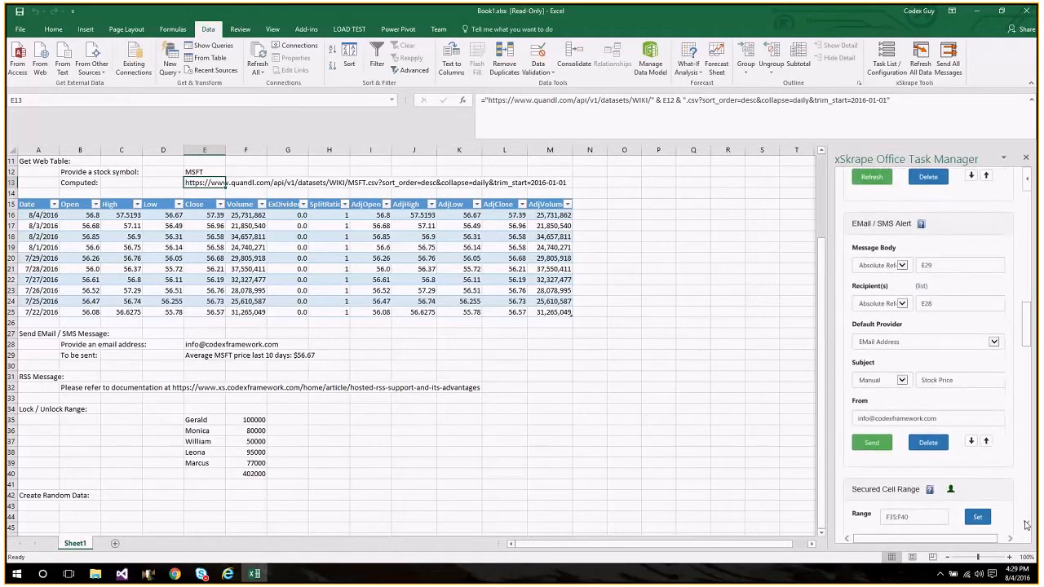
{"action": "scroll", "coordinate": [1026, 525], "scroll_direction": "down", "scroll_amount": 1}
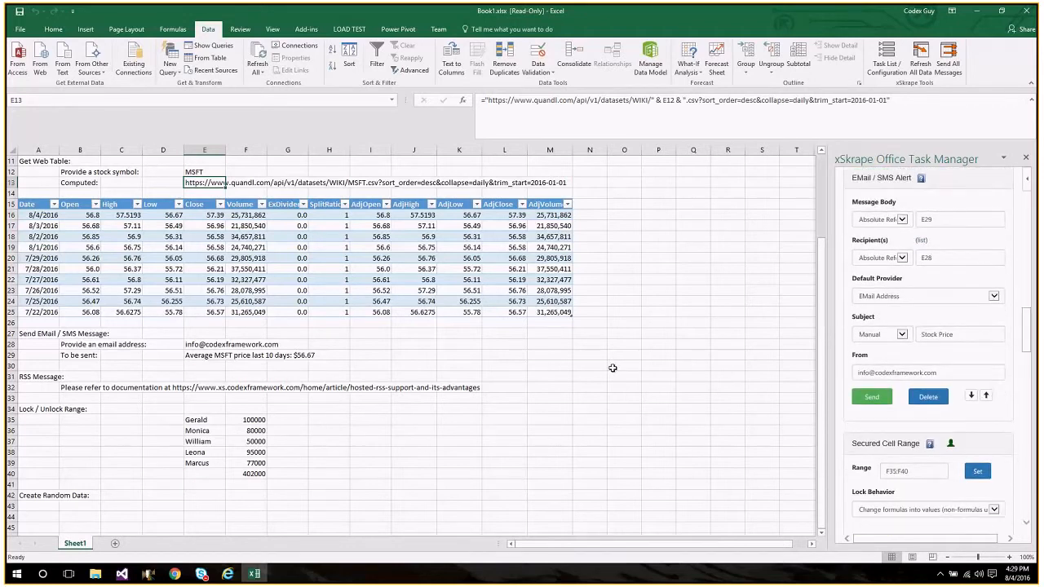
Check the EMail / SMS Alert's recipient and message cells, E28 and E29, and set its default provider to Verizon (US).
{"action": "left_click", "coordinate": [194, 347]}
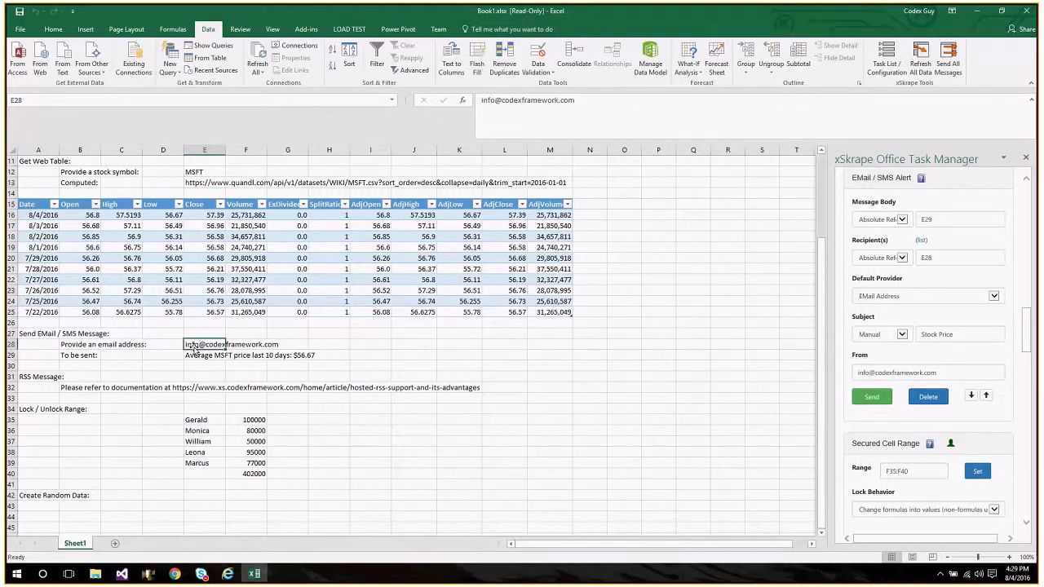
{"action": "key", "text": "Down"}
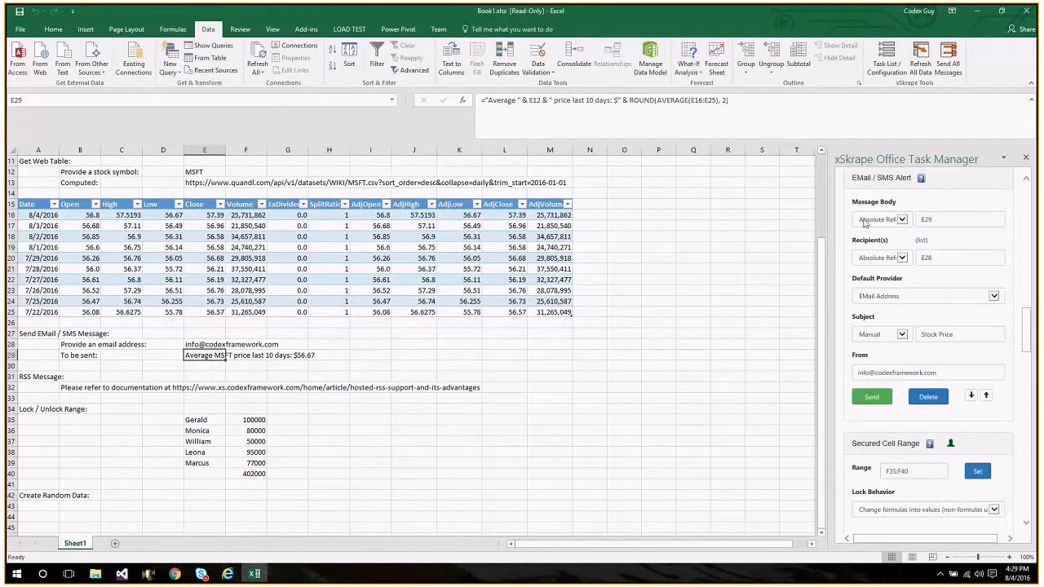
{"action": "left_click", "coordinate": [938, 219]}
{"action": "left_click", "coordinate": [945, 255]}
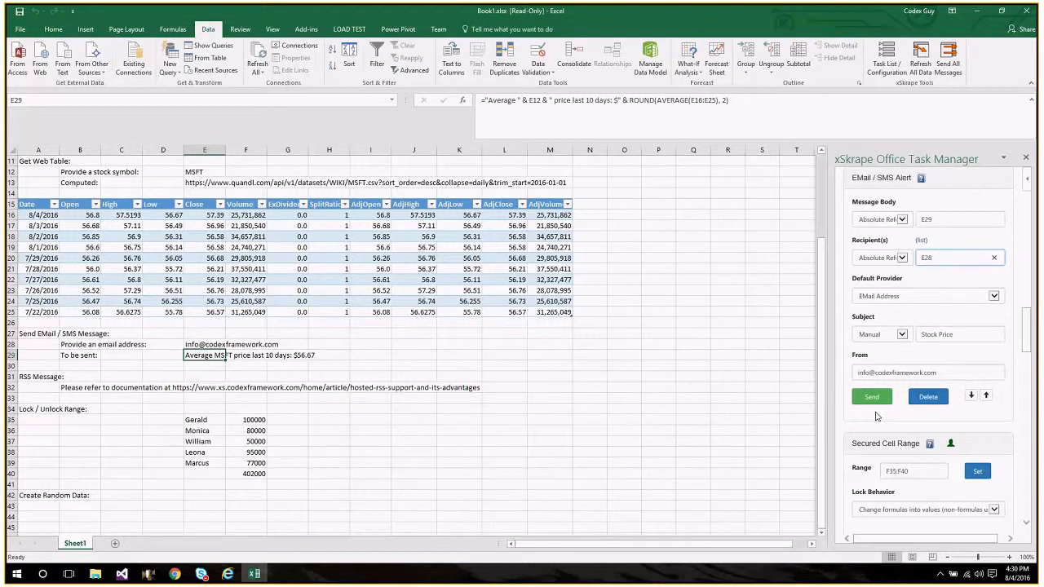
{"action": "left_click", "coordinate": [903, 300]}
{"action": "left_click", "coordinate": [907, 304]}
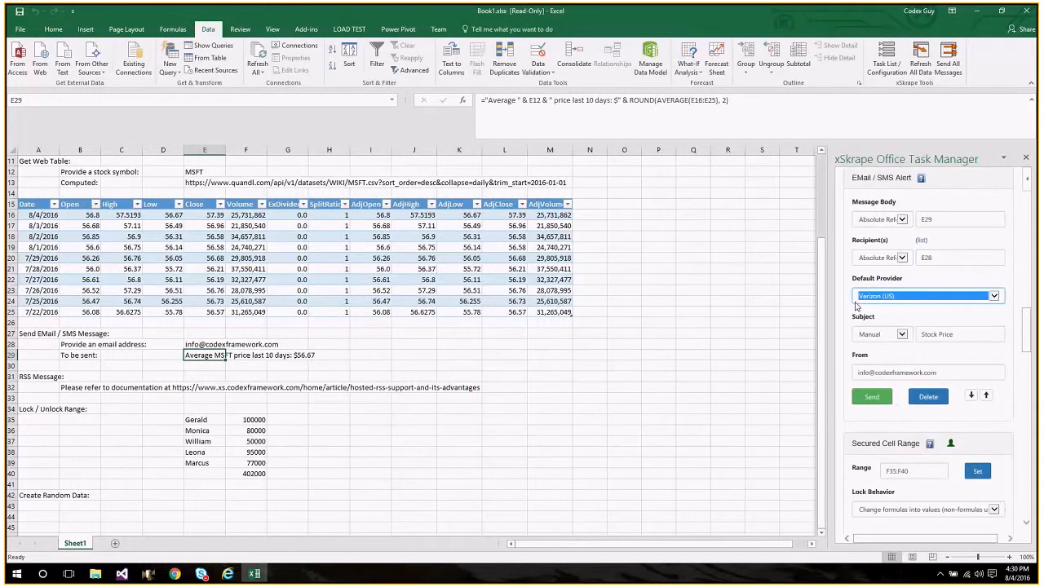
{"action": "left_click", "coordinate": [844, 300]}
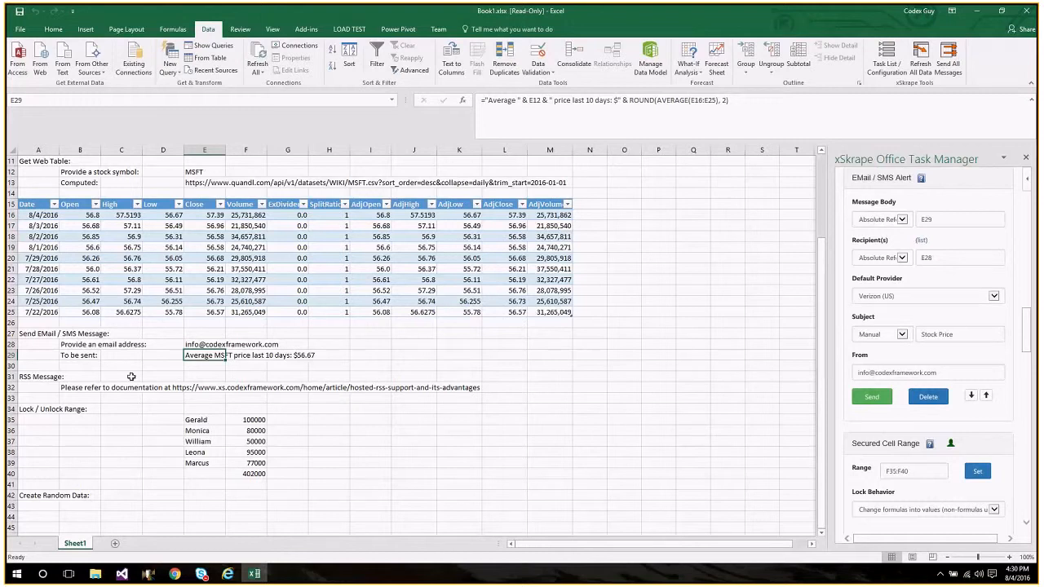
Examine the RSS Message, Lock / Unlock Range and Create Random Data examples on the worksheet.
{"action": "left_click", "coordinate": [47, 375]}
{"action": "left_click", "coordinate": [206, 418]}
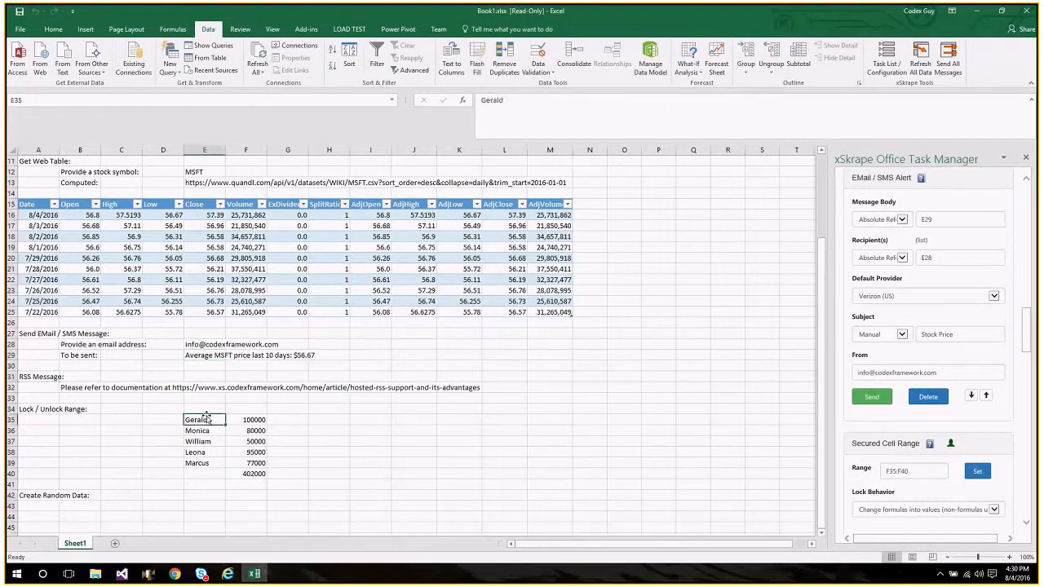
{"action": "key", "text": "Down"}
{"action": "key", "text": "Down"}
{"action": "key", "text": "Down"}
{"action": "key", "text": "Down"}
{"action": "key", "text": "Down"}
{"action": "key", "text": "Down"}
{"action": "key", "text": "Down"}
{"action": "key", "text": "Down"}
{"action": "key", "text": "Down"}
{"action": "key", "text": "Down"}
{"action": "key", "text": "Down"}
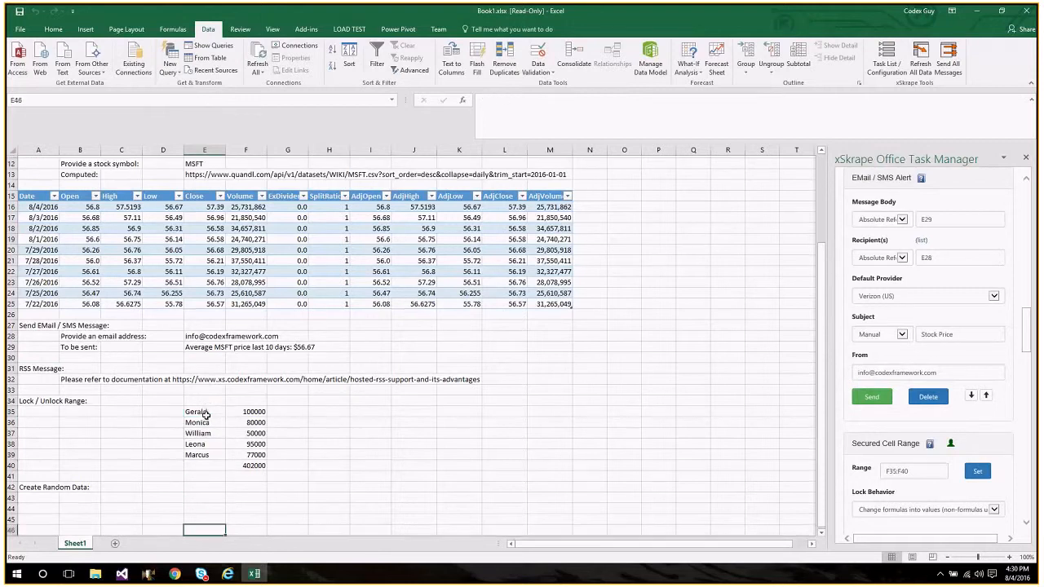
{"action": "key", "text": "Down"}
{"action": "key", "text": "Down"}
{"action": "key", "text": "Down"}
{"action": "key", "text": "Down"}
{"action": "key", "text": "Down"}
{"action": "key", "text": "Down"}
{"action": "key", "text": "Down"}
{"action": "key", "text": "Down"}
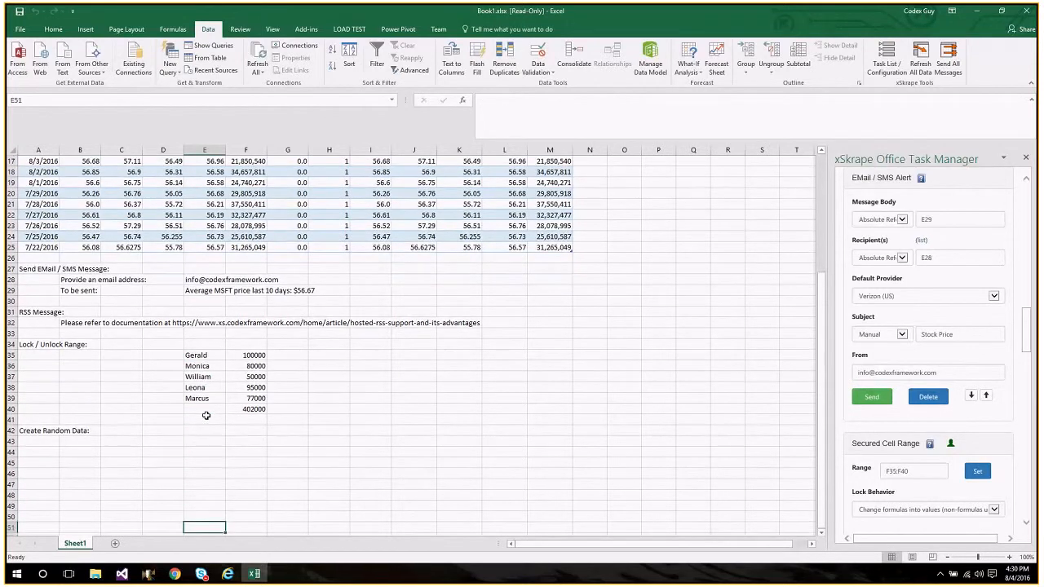
{"action": "key", "text": "Up"}
{"action": "key", "text": "Up"}
{"action": "key", "text": "Up"}
{"action": "key", "text": "Up"}
{"action": "key", "text": "Up"}
{"action": "key", "text": "Up"}
{"action": "key", "text": "Up"}
{"action": "key", "text": "Up"}
{"action": "key", "text": "Up"}
{"action": "key", "text": "Up"}
{"action": "key", "text": "Up"}
{"action": "key", "text": "Up"}
{"action": "key", "text": "Up"}
{"action": "key", "text": "Up"}
{"action": "key", "text": "Up"}
{"action": "key", "text": "Up"}
{"action": "key", "text": "Up"}
{"action": "key", "text": "Up"}
{"action": "key", "text": "Up"}
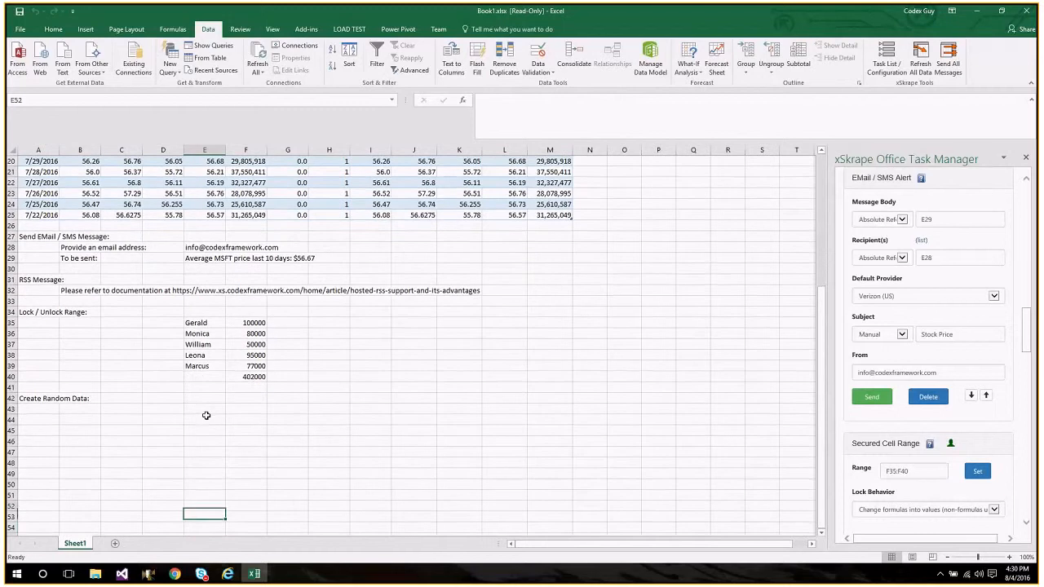
{"action": "key", "text": "Right"}
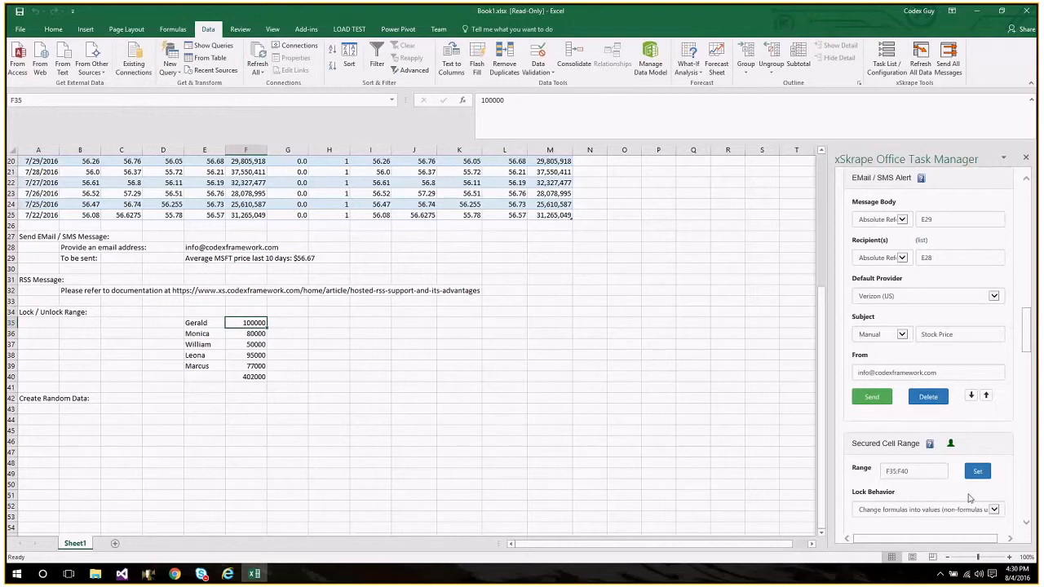
Review the amounts and their total in column F, lock the secured cell range F35:F40, and select cell F35.
{"action": "scroll", "coordinate": [1027, 525], "scroll_direction": "down", "scroll_amount": 3}
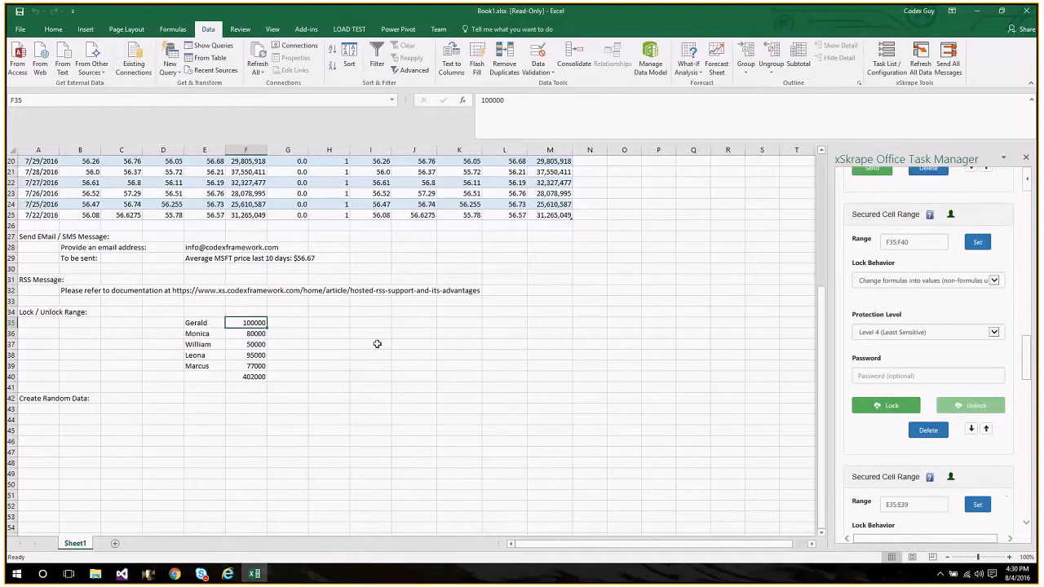
{"action": "left_click", "coordinate": [208, 325]}
{"action": "key", "text": "Right"}
{"action": "key", "text": "Down"}
{"action": "key", "text": "Down"}
{"action": "key", "text": "Down"}
{"action": "key", "text": "Down"}
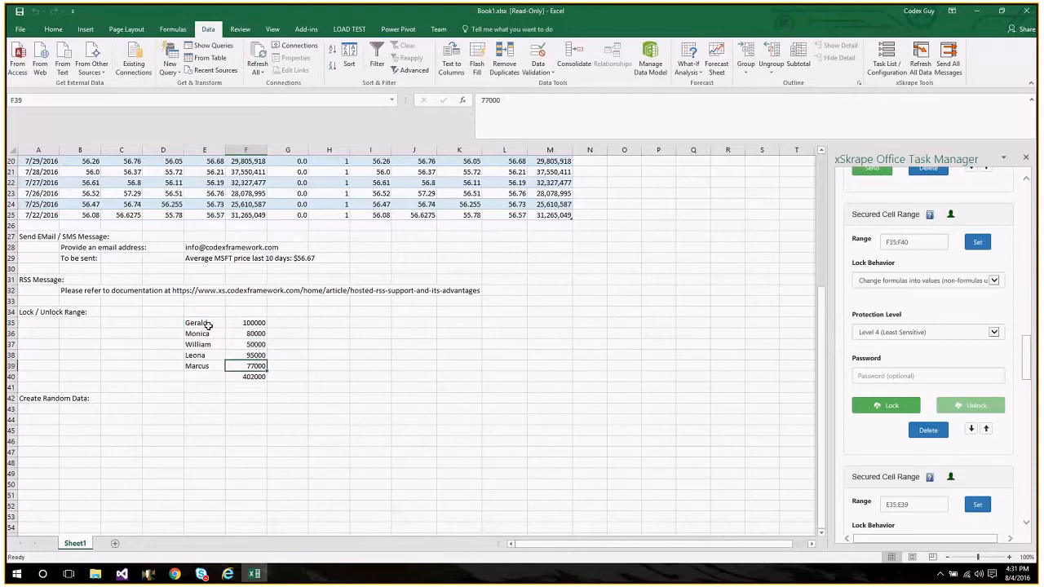
{"action": "key", "text": "Down"}
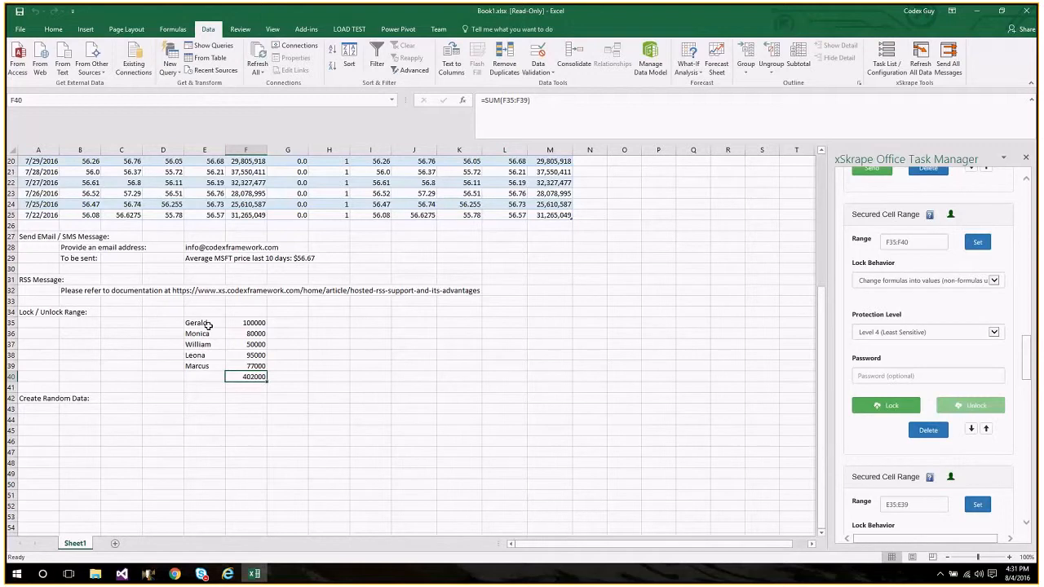
{"action": "left_click", "coordinate": [871, 409]}
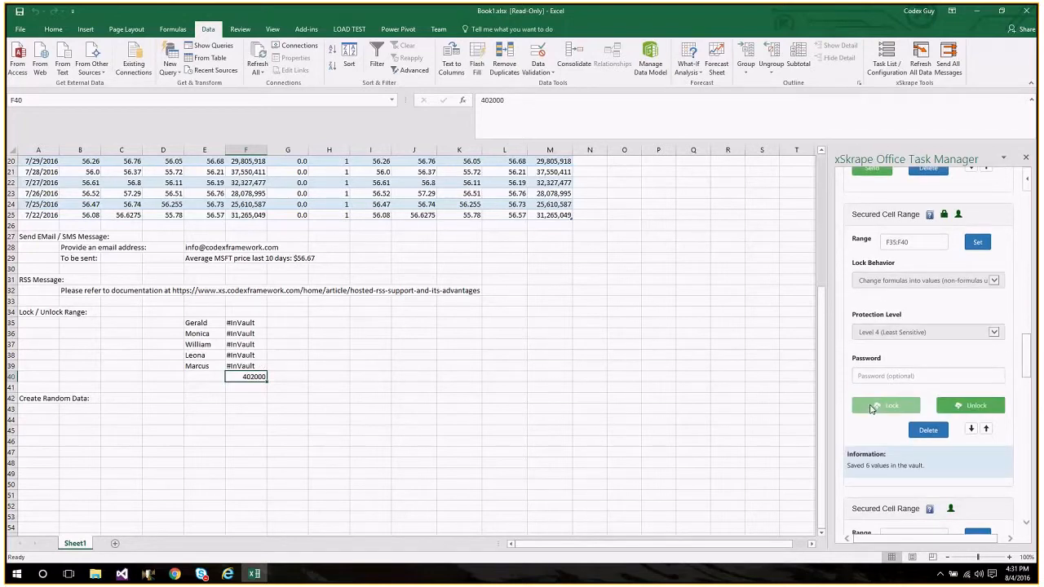
{"action": "left_click", "coordinate": [250, 323]}
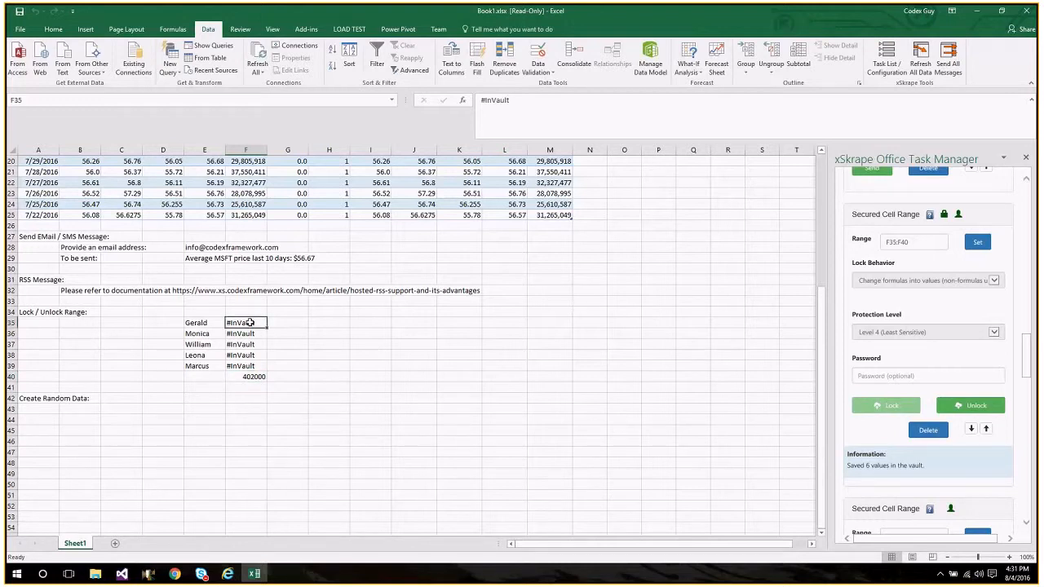
Check the locked values and total down to cell F40, and unlock the secured cell range F35:F40.
{"action": "key", "text": "Down"}
{"action": "key", "text": "Down"}
{"action": "key", "text": "Down"}
{"action": "key", "text": "Down"}
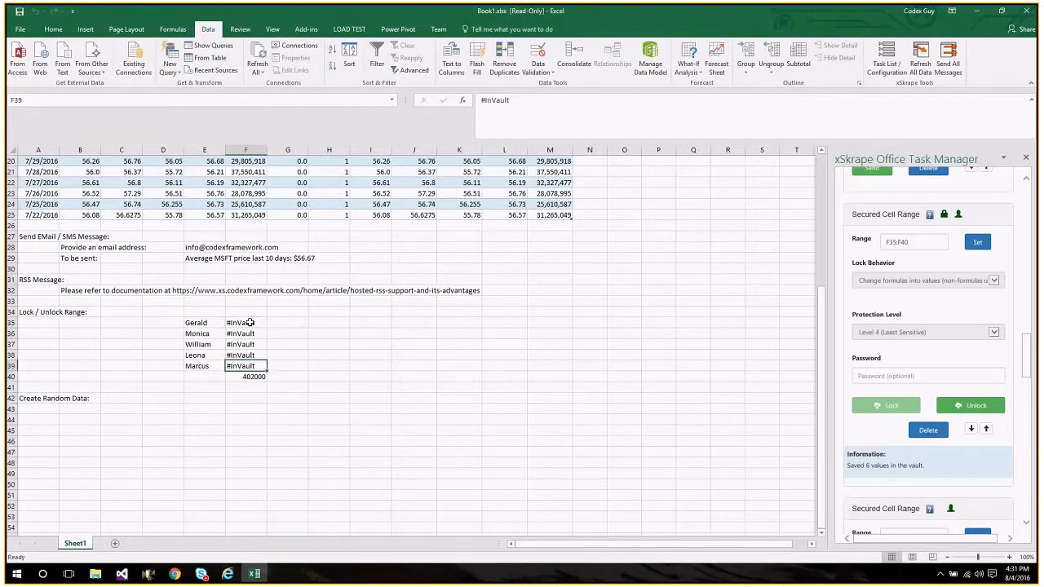
{"action": "key", "text": "Down"}
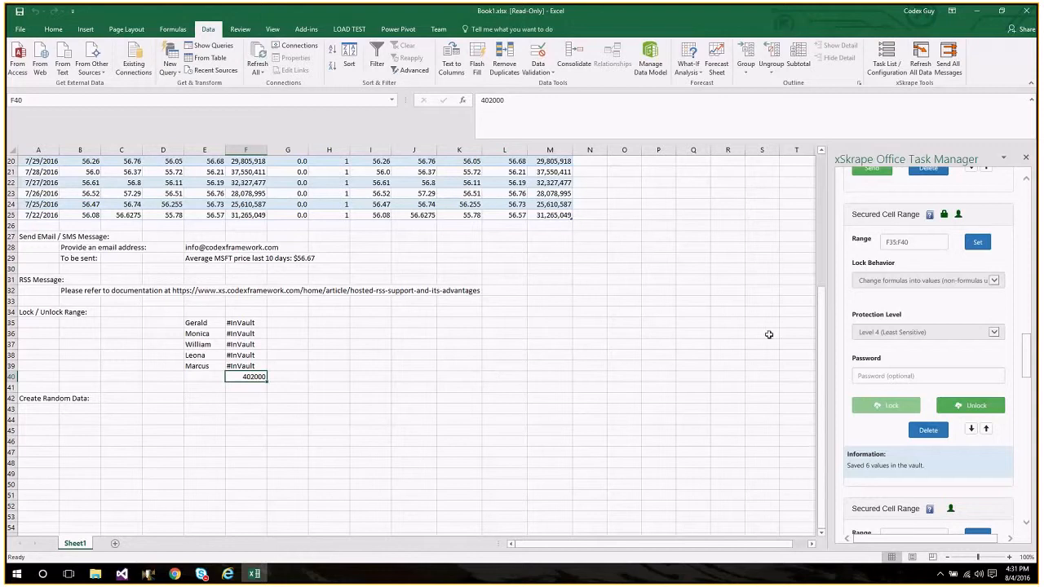
{"action": "left_click", "coordinate": [954, 410]}
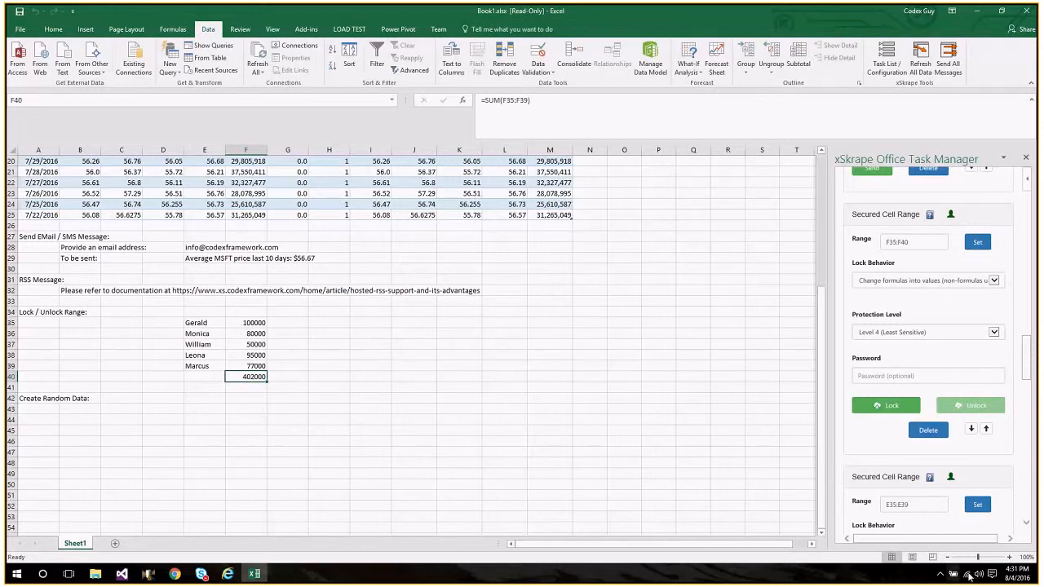
Examine the Secured Cell Range task for E35:E39 and review the amounts beside the names in column F.
{"action": "scroll", "coordinate": [1026, 527], "scroll_direction": "down", "scroll_amount": 6}
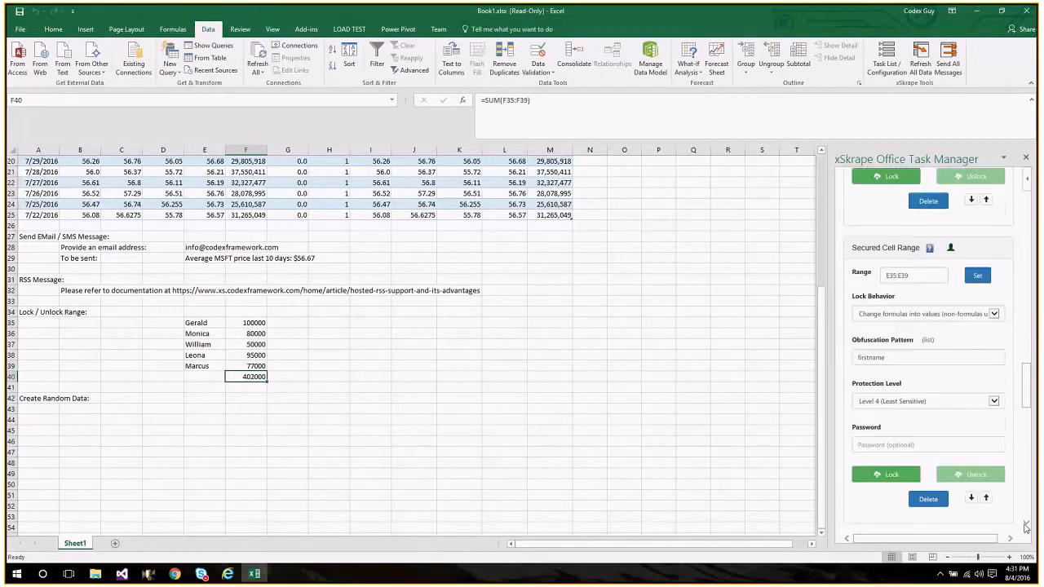
{"action": "left_click", "coordinate": [1026, 527]}
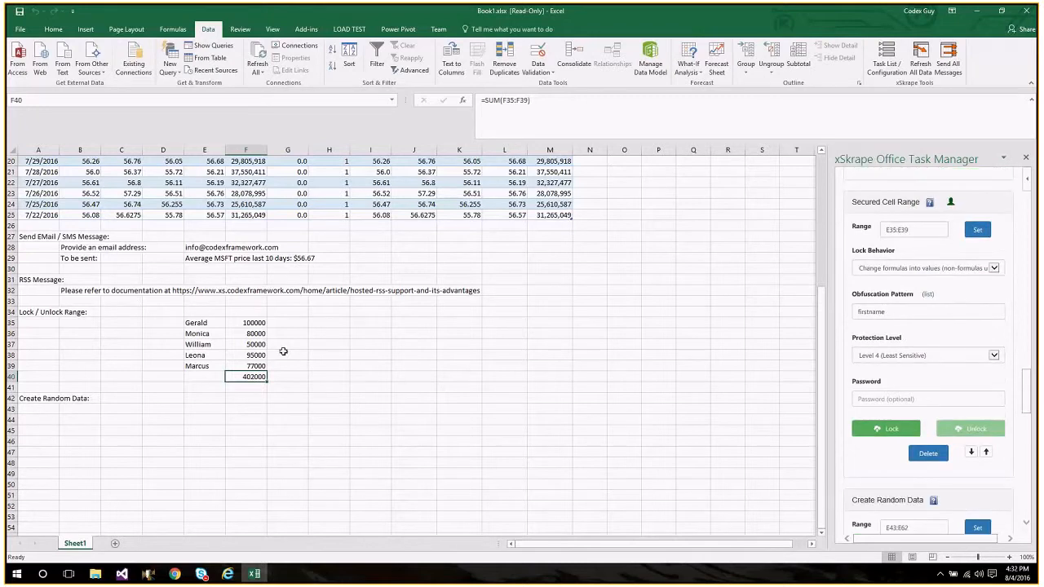
{"action": "left_click", "coordinate": [240, 323]}
{"action": "key", "text": "Down"}
{"action": "key", "text": "Down"}
{"action": "key", "text": "Down"}
{"action": "key", "text": "Down"}
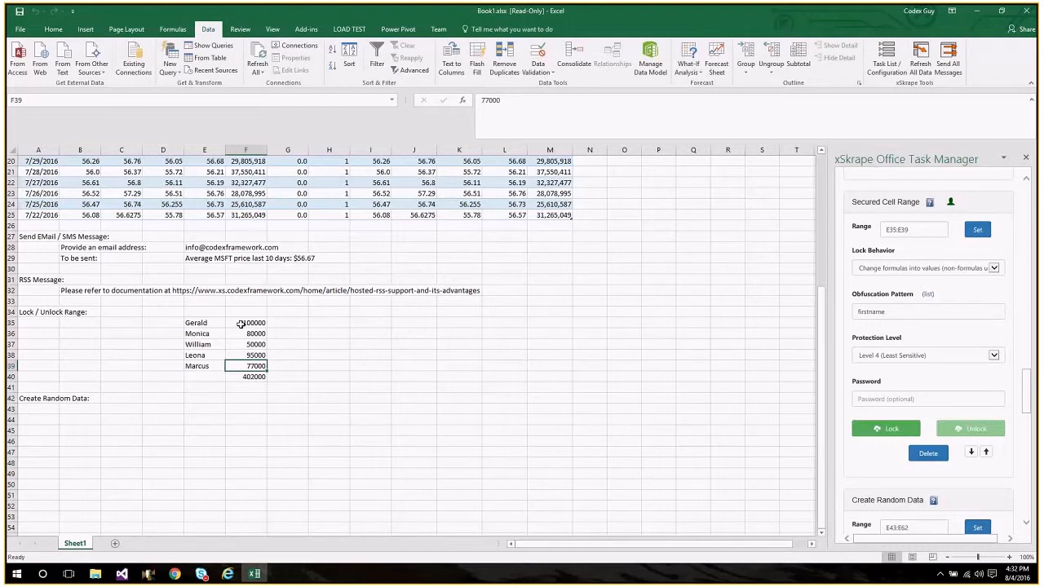
Check the lock behavior options for the secured range E35:E39, lock it with the firstname obfuscation pattern, and unlock it again.
{"action": "left_click", "coordinate": [866, 432]}
{"action": "left_click", "coordinate": [905, 268]}
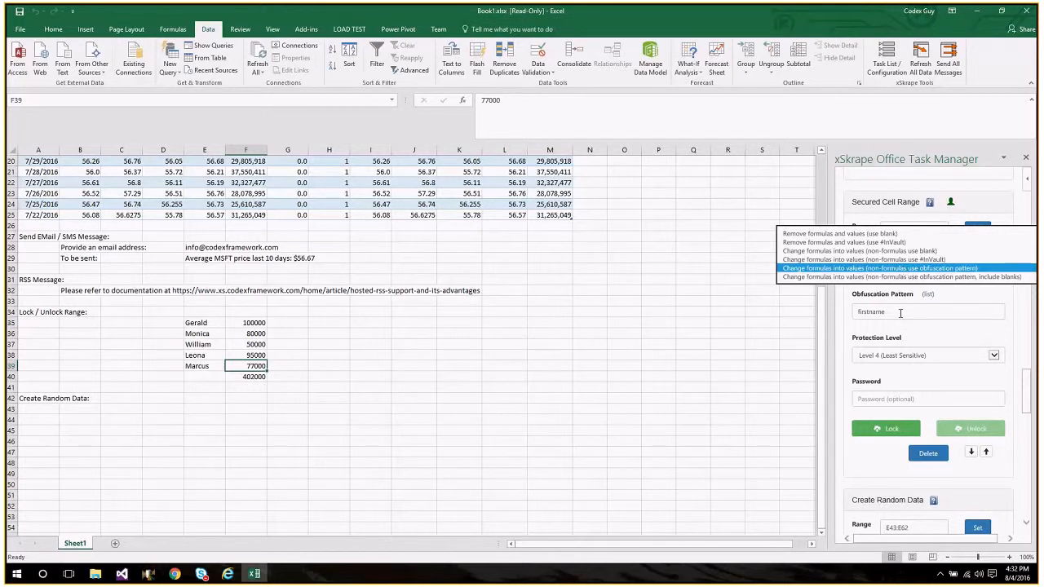
{"action": "left_click", "coordinate": [883, 425]}
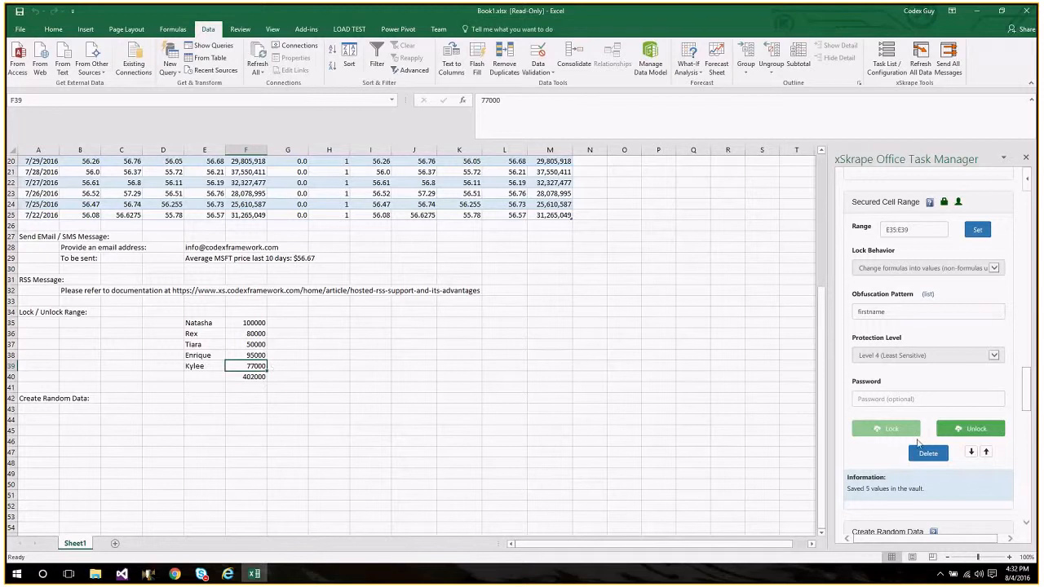
{"action": "left_click", "coordinate": [960, 435]}
Look over the empty cells in column E under Create Random Data and fill E43:E62 with random values using the firstname pattern.
{"action": "left_click", "coordinate": [208, 429]}
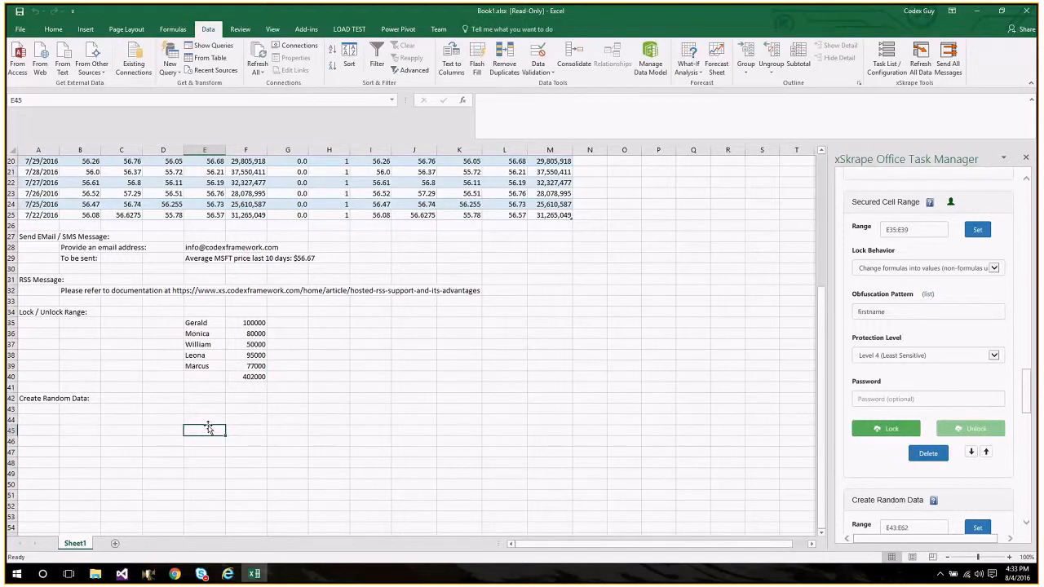
{"action": "key", "text": "Down"}
{"action": "key", "text": "Down"}
{"action": "key", "text": "Down"}
{"action": "key", "text": "Down"}
{"action": "key", "text": "Down"}
{"action": "key", "text": "Down"}
{"action": "key", "text": "Down"}
{"action": "key", "text": "Down"}
{"action": "key", "text": "Down"}
{"action": "key", "text": "Down"}
{"action": "key", "text": "Down"}
{"action": "key", "text": "Down"}
{"action": "key", "text": "Down"}
{"action": "key", "text": "Down"}
{"action": "key", "text": "Down"}
{"action": "key", "text": "Down"}
{"action": "key", "text": "Down"}
{"action": "key", "text": "Down"}
{"action": "key", "text": "Down"}
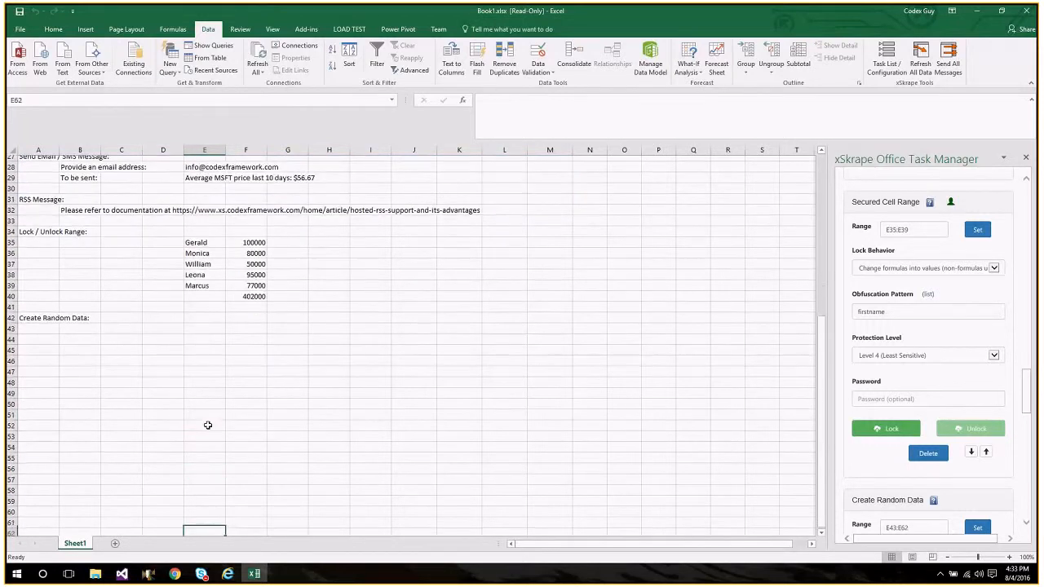
{"action": "key", "text": "Down"}
{"action": "key", "text": "Down"}
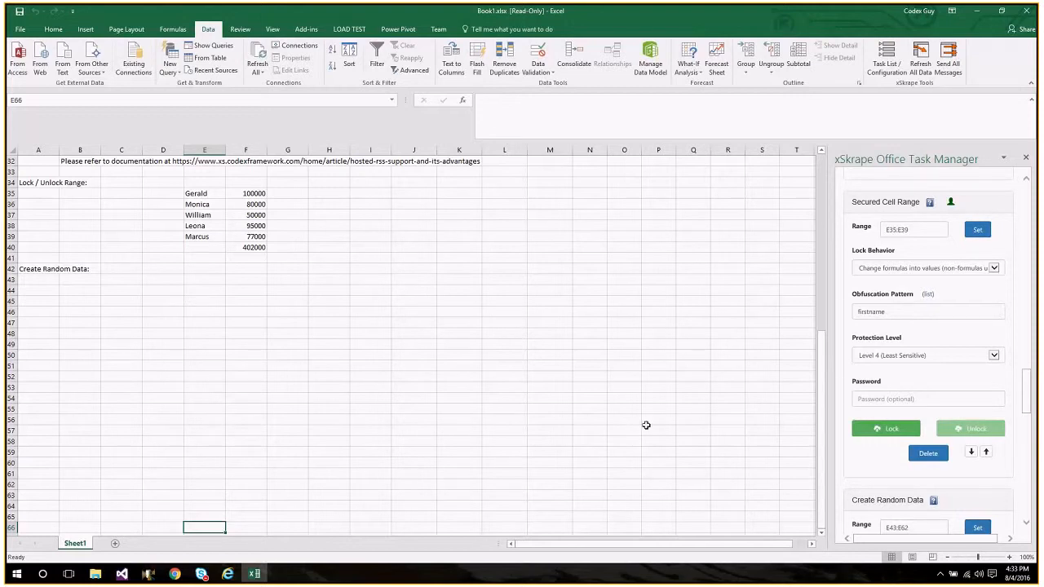
{"action": "scroll", "coordinate": [1028, 526], "scroll_direction": "down", "scroll_amount": 2}
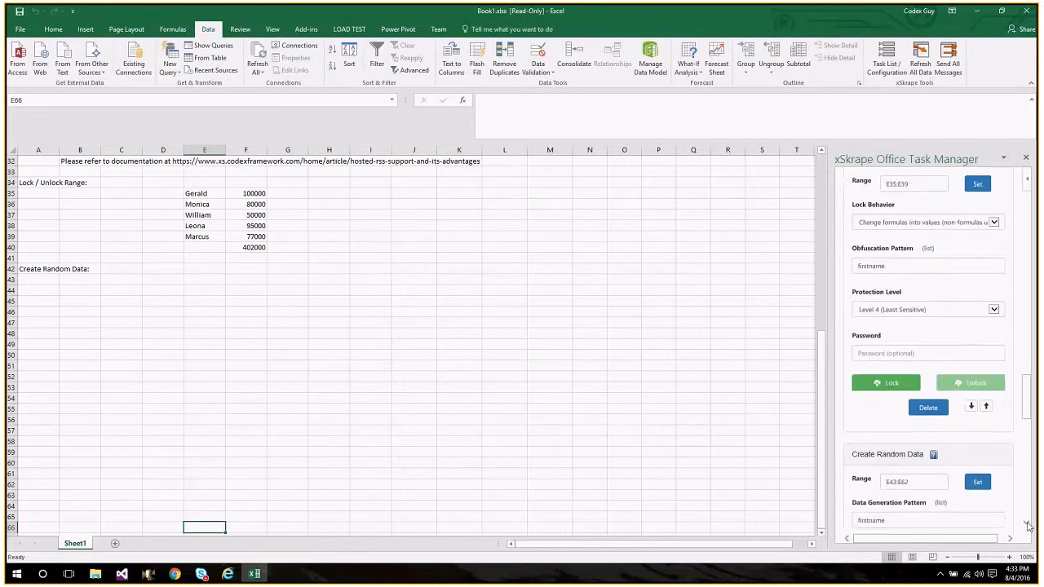
{"action": "left_click", "coordinate": [870, 458]}
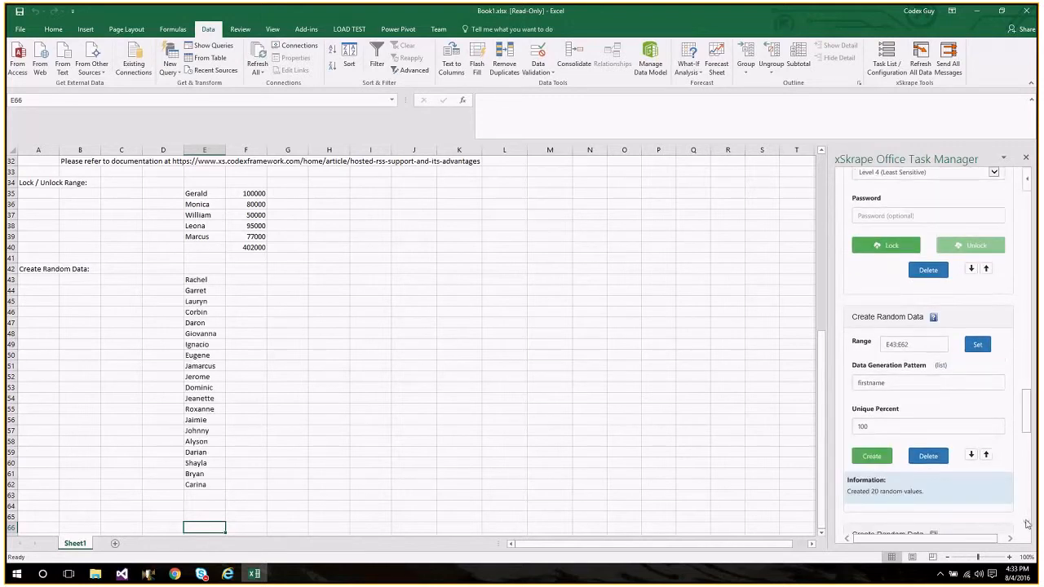
Create random data in F43:F62 with the lastname pattern and in G43:G62 with the "cityname, statecode" pattern.
{"action": "scroll", "coordinate": [1028, 518], "scroll_direction": "down", "scroll_amount": 2}
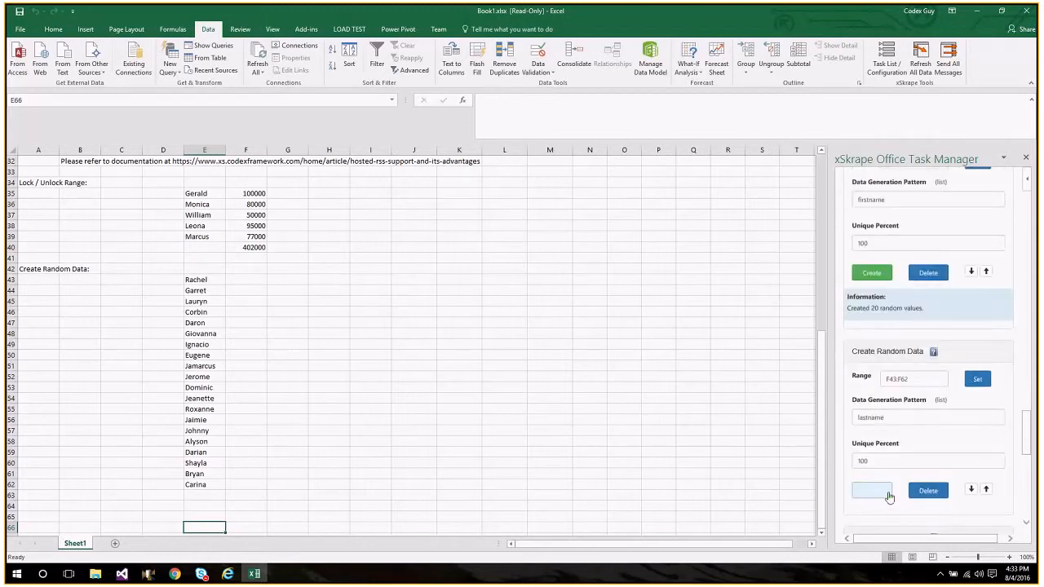
{"action": "left_click", "coordinate": [871, 490]}
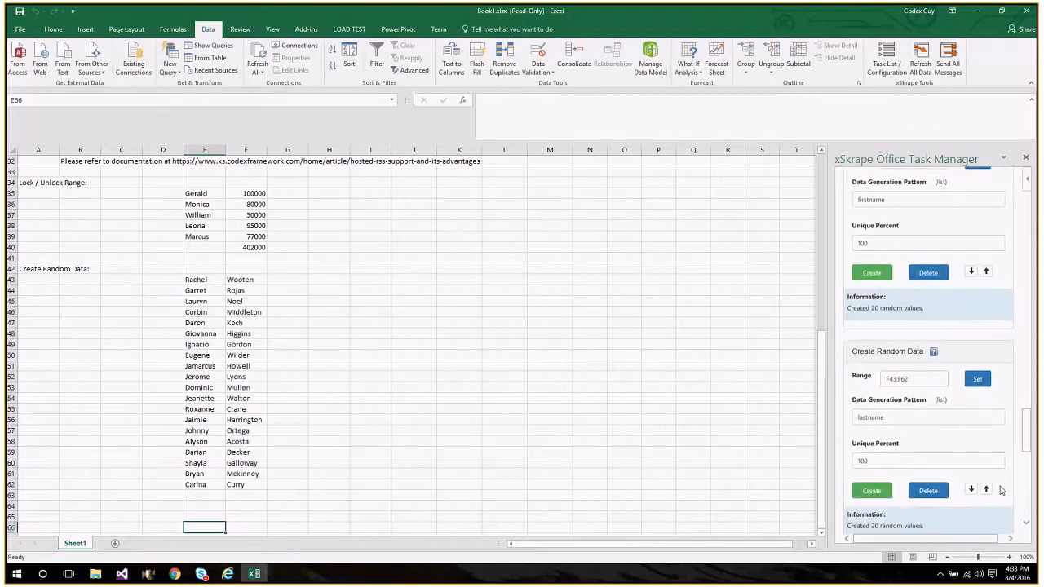
{"action": "left_click", "coordinate": [1025, 523]}
{"action": "left_click", "coordinate": [1026, 526]}
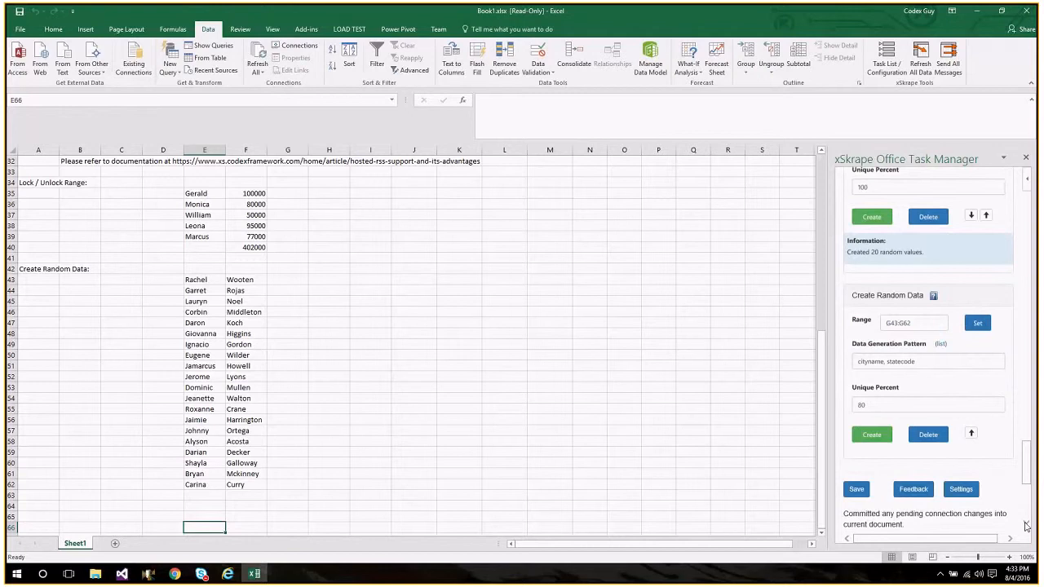
{"action": "left_click", "coordinate": [868, 440]}
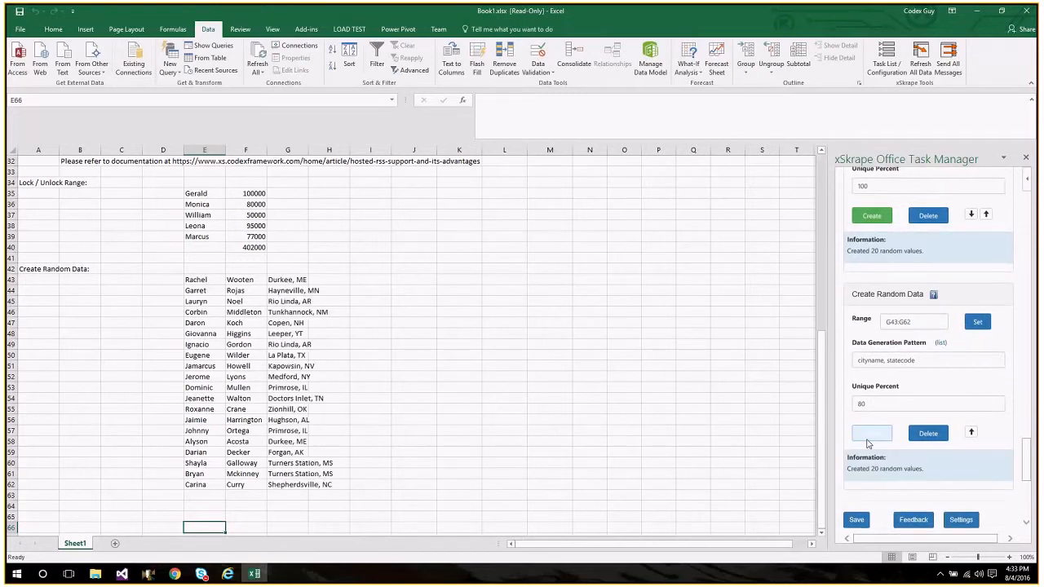